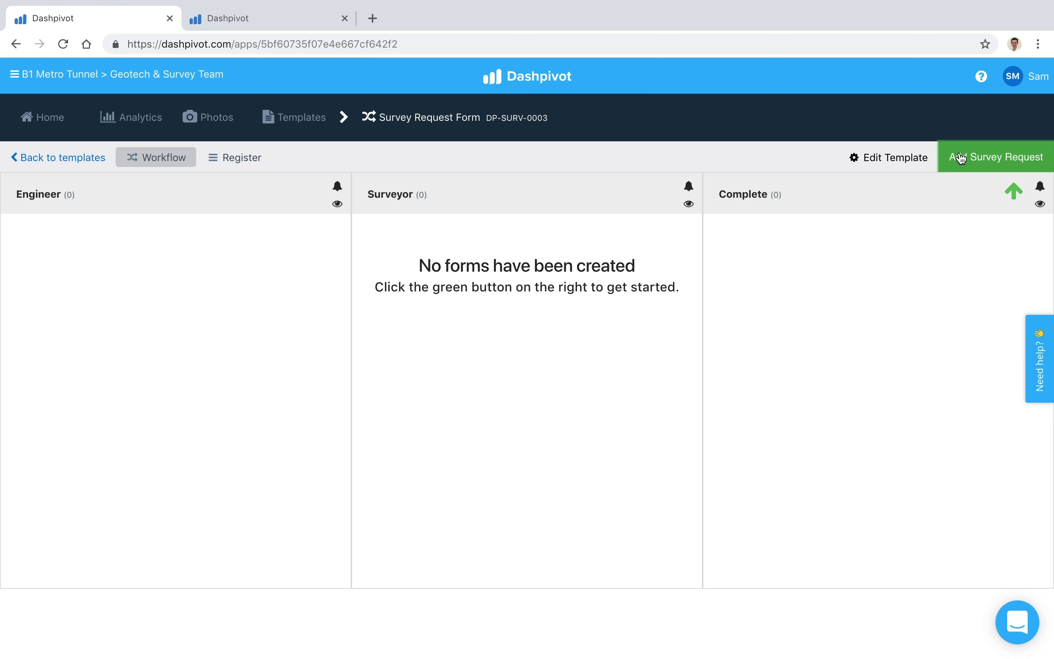
# - Create a new survey request with the requestor's name, Area 'Zone 1' and the foreman's name
pyautogui.click(1010, 165)
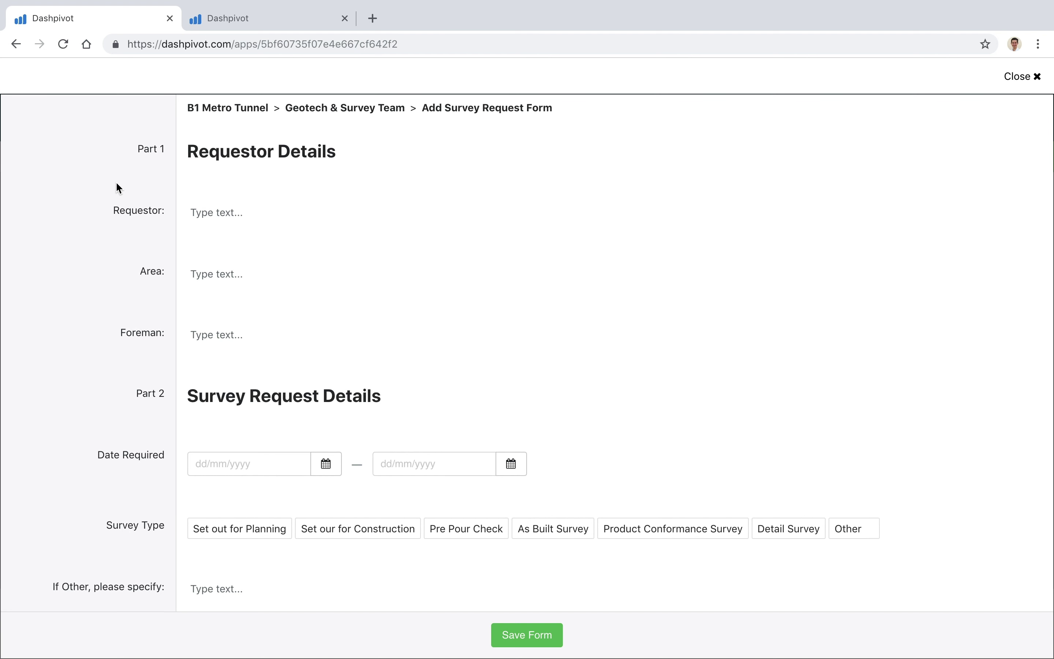
pyautogui.click(221, 222)
pyautogui.click(205, 219)
pyautogui.write('Sam')
pyautogui.press('Tab')
pyautogui.write('Zon')
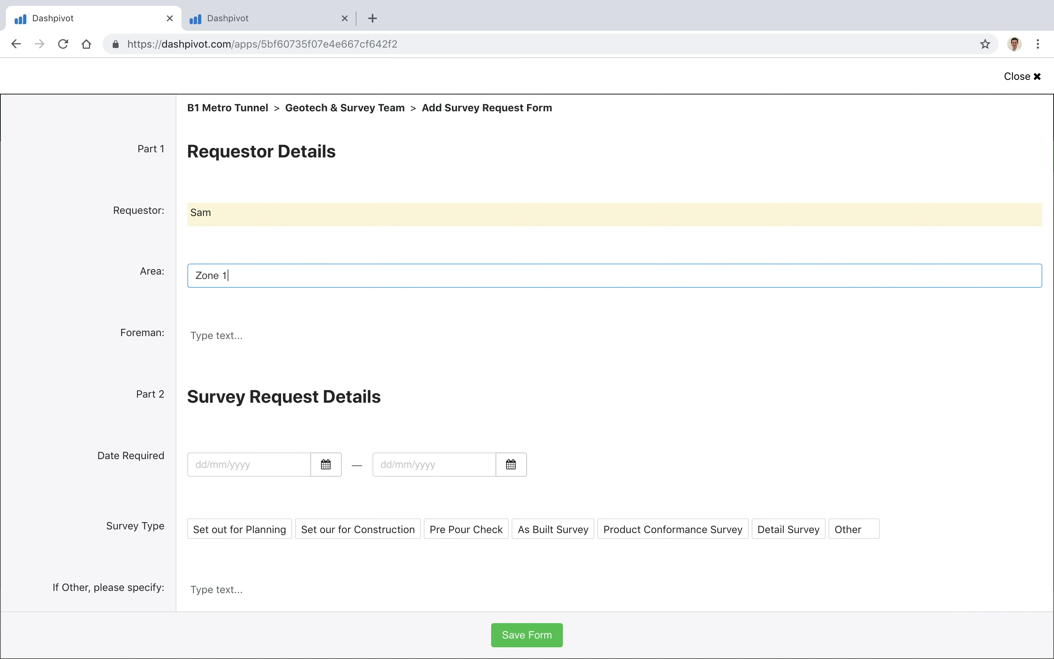
pyautogui.click(195, 339)
pyautogui.write('James')
pyautogui.click(131, 365)
# - Scroll through the form down to the Part 4 Survey Deliverables section
pyautogui.scroll(-5, 132, 365)
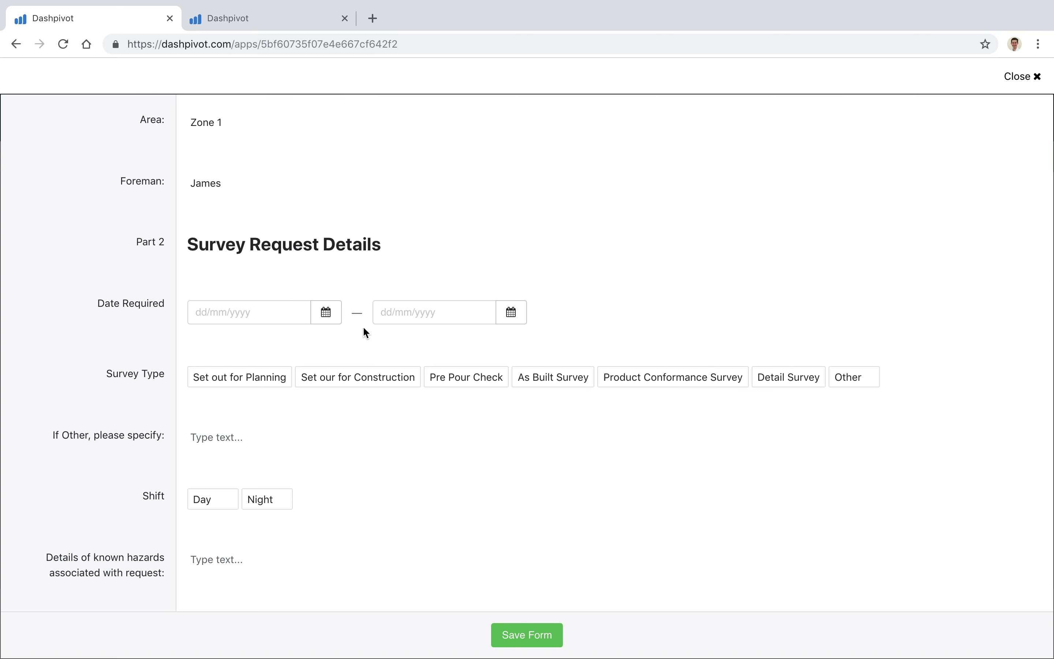
pyautogui.scroll(-1, 365, 332)
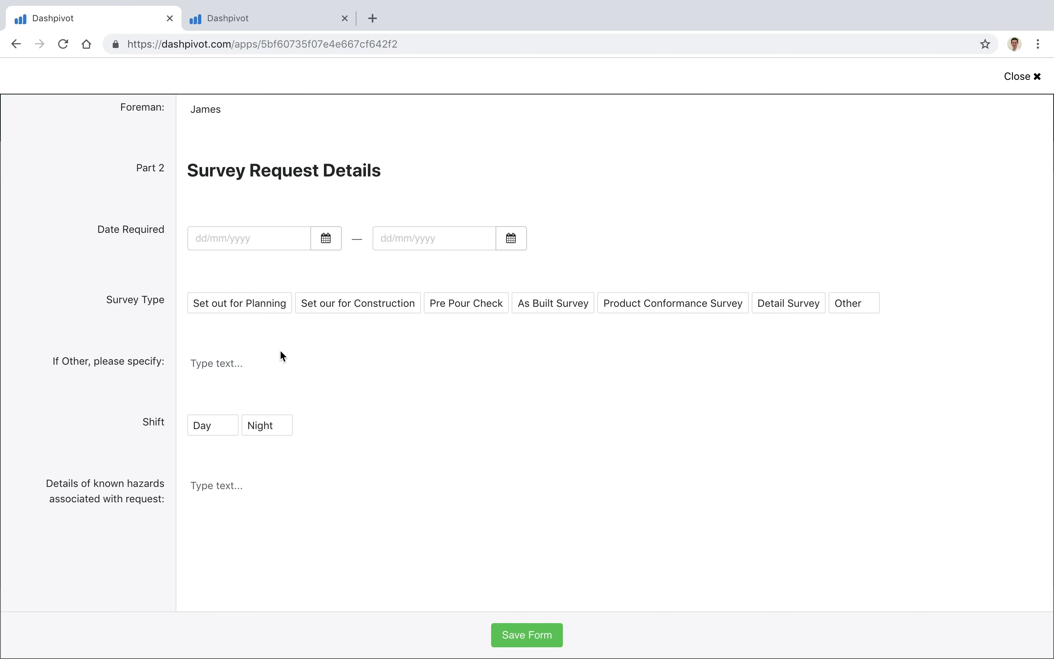
pyautogui.scroll(-10, 239, 379)
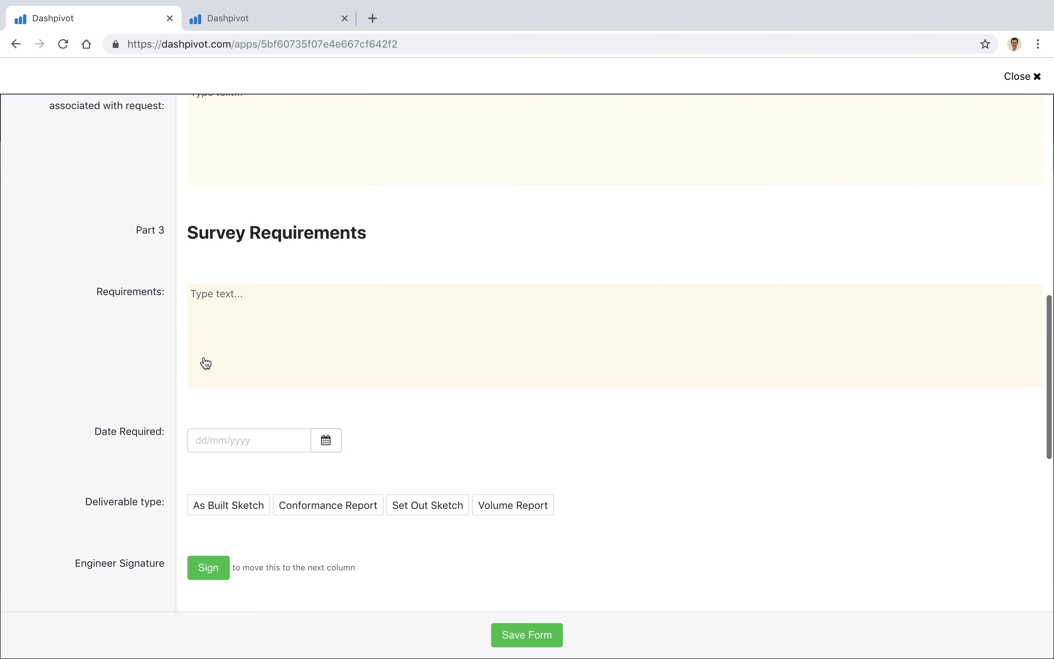
pyautogui.scroll(-2, 146, 336)
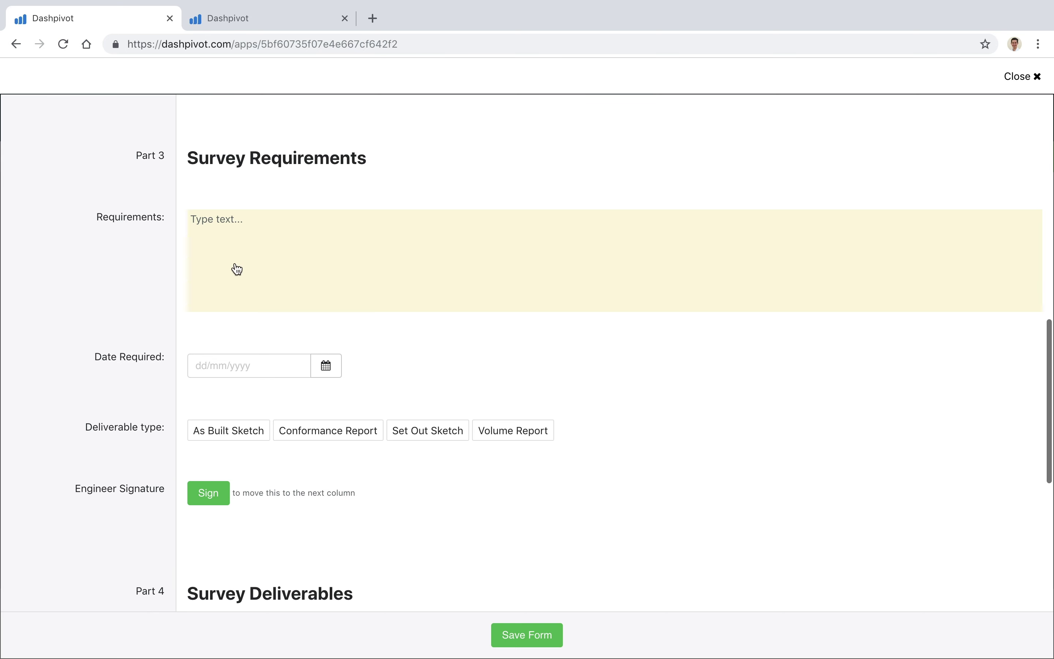
pyautogui.scroll(-6, 146, 336)
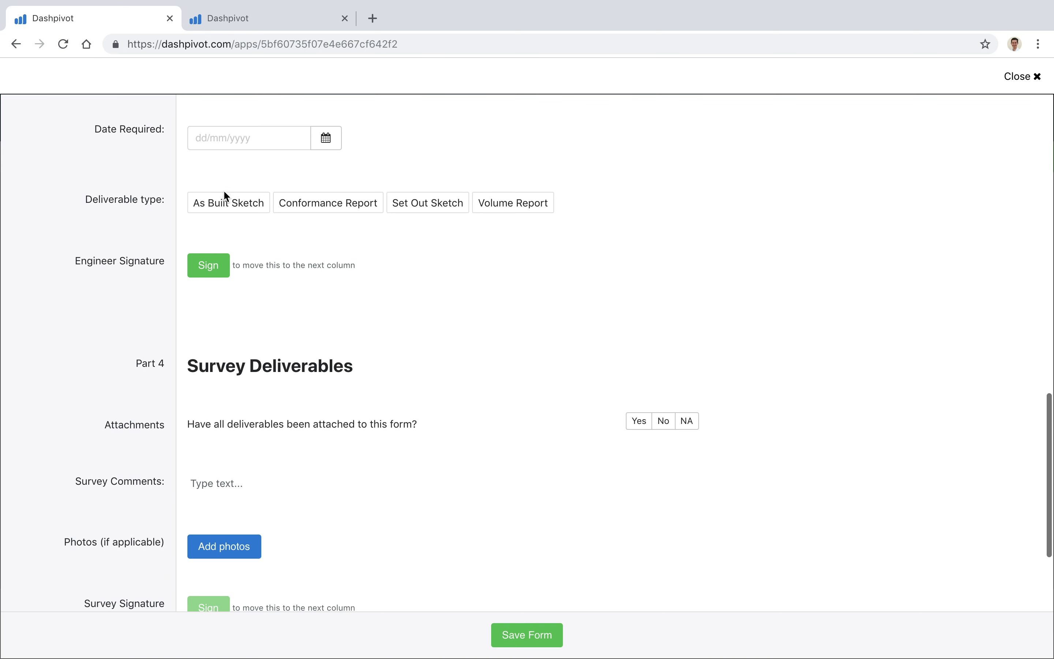
pyautogui.scroll(-3, 159, 348)
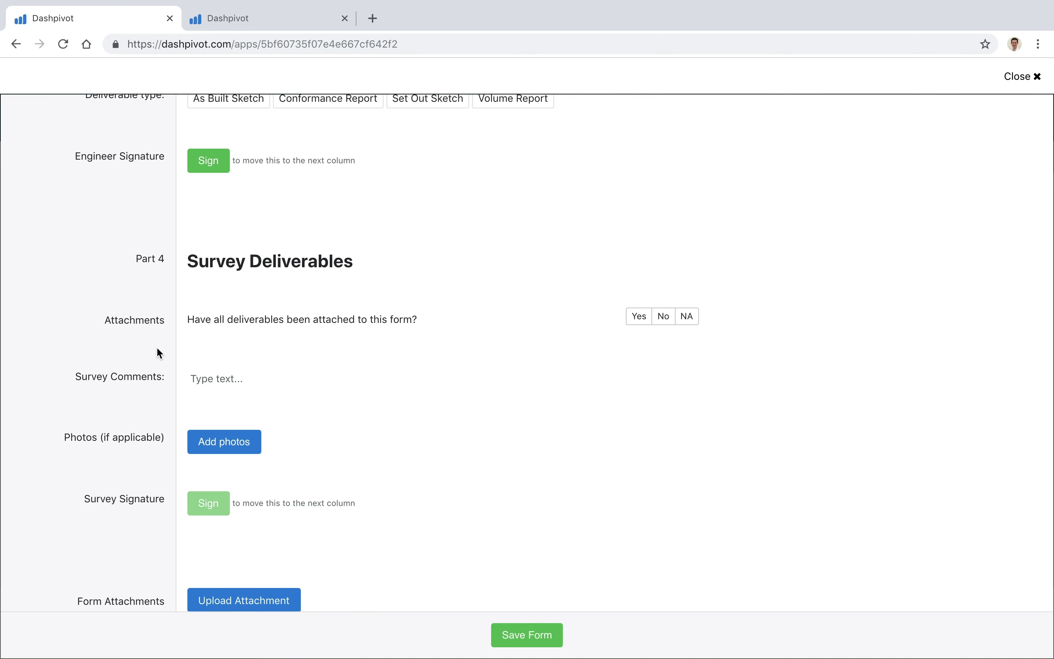
pyautogui.scroll(-1, 158, 349)
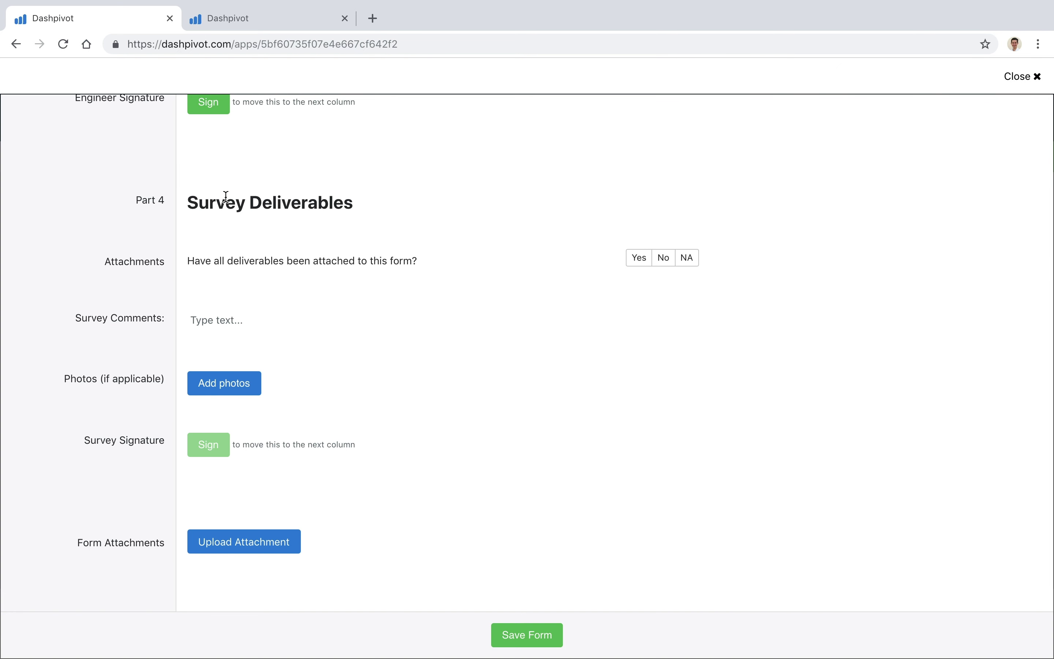
pyautogui.scroll(3, 151, 313)
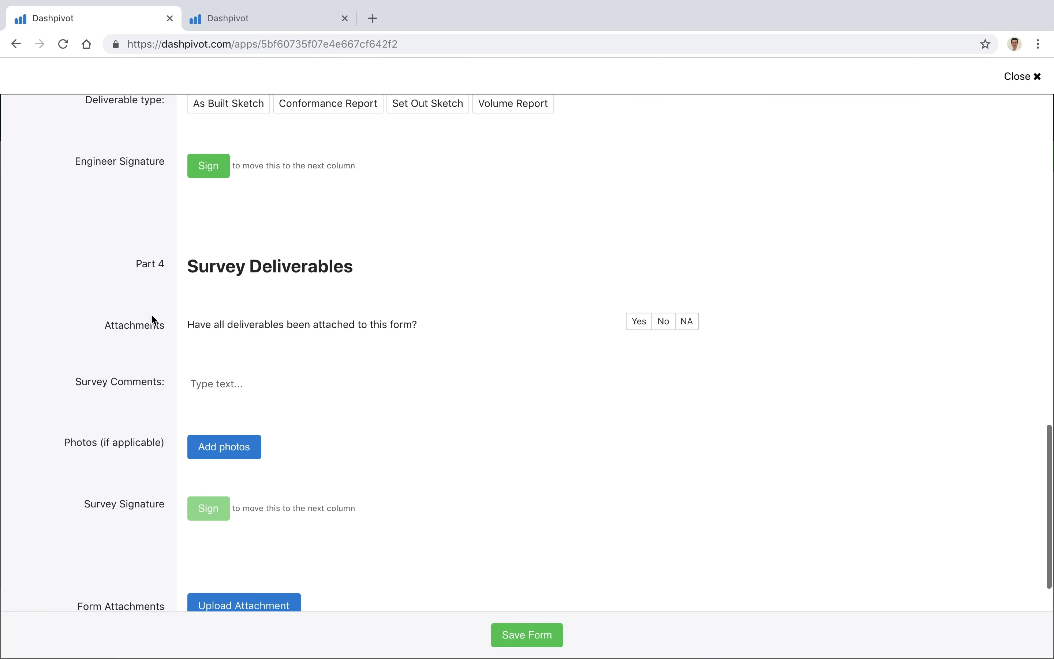
pyautogui.scroll(-2, 152, 317)
pyautogui.scroll(1, 153, 317)
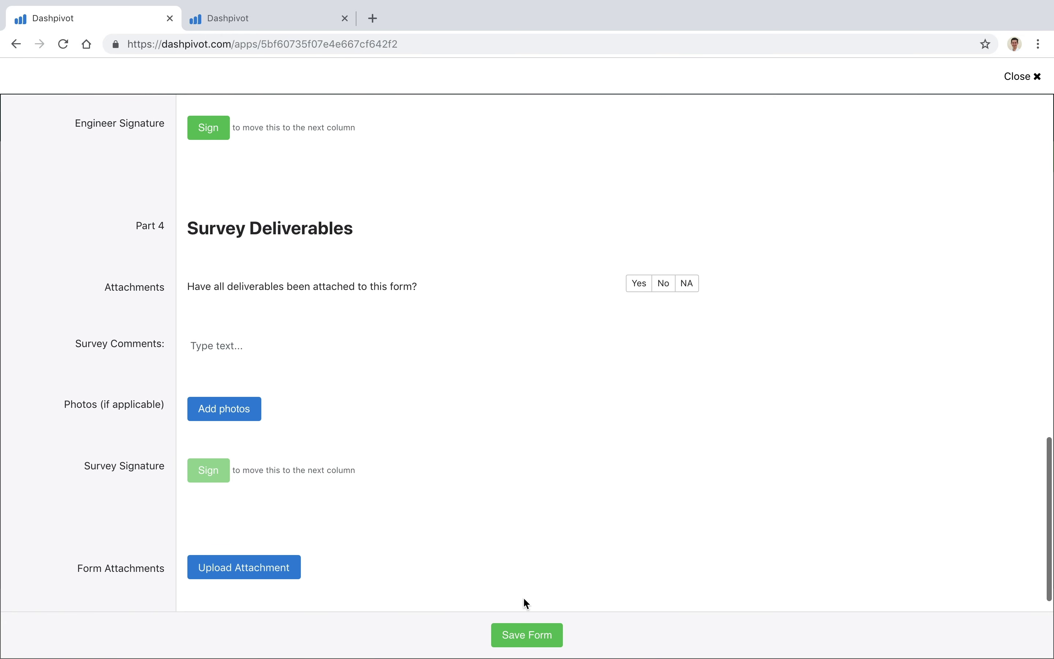
# - Save the request into the Engineer column, then reopen its card and scroll down the form
pyautogui.click(532, 627)
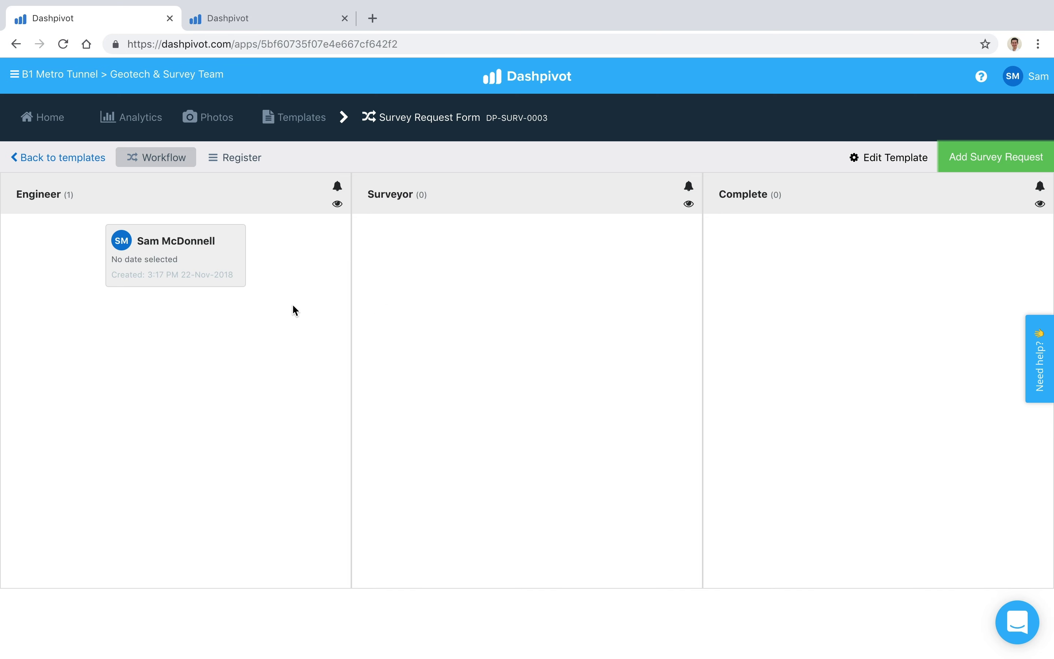
pyautogui.click(148, 246)
pyautogui.scroll(-20, 129, 342)
pyautogui.scroll(-2, 117, 388)
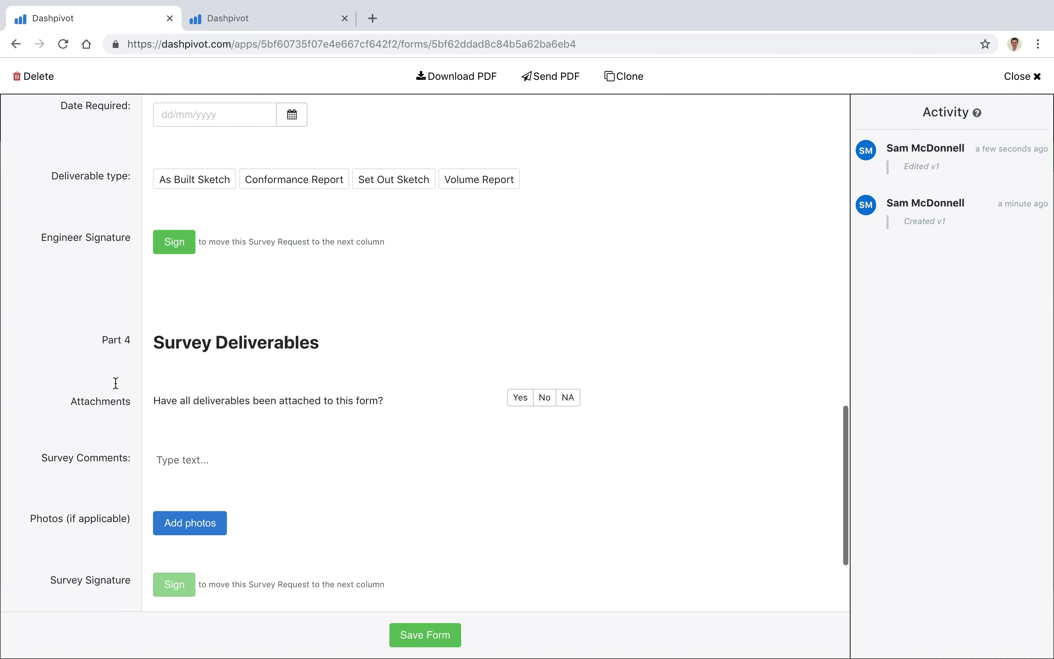
pyautogui.scroll(-2, 148, 258)
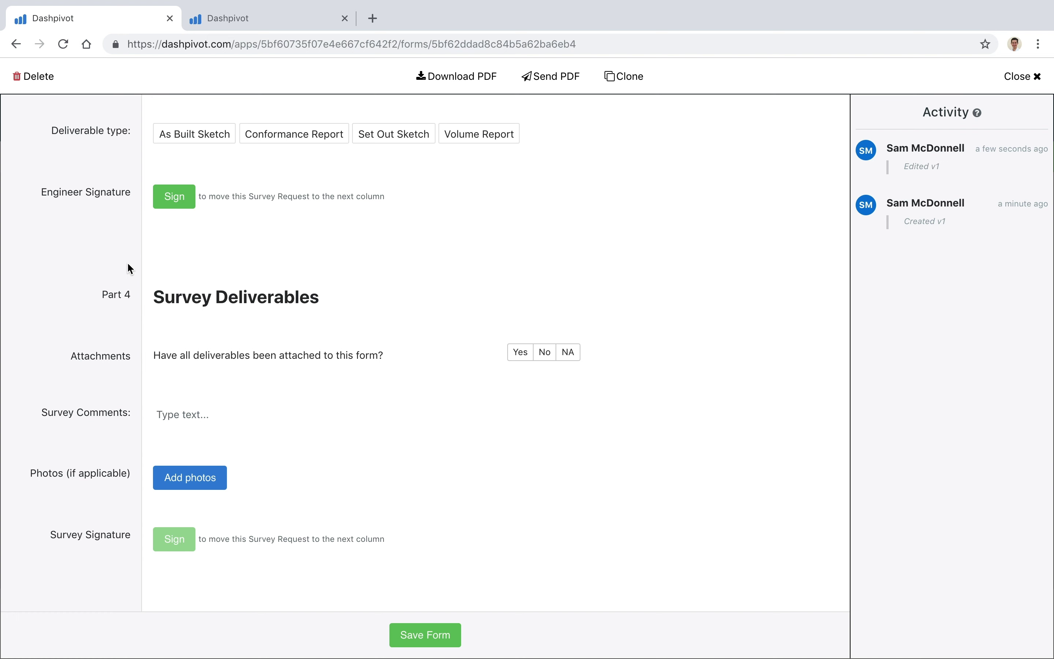
# - Sign the Engineer Signature section and save, moving the request into the Surveyor column
pyautogui.click(172, 203)
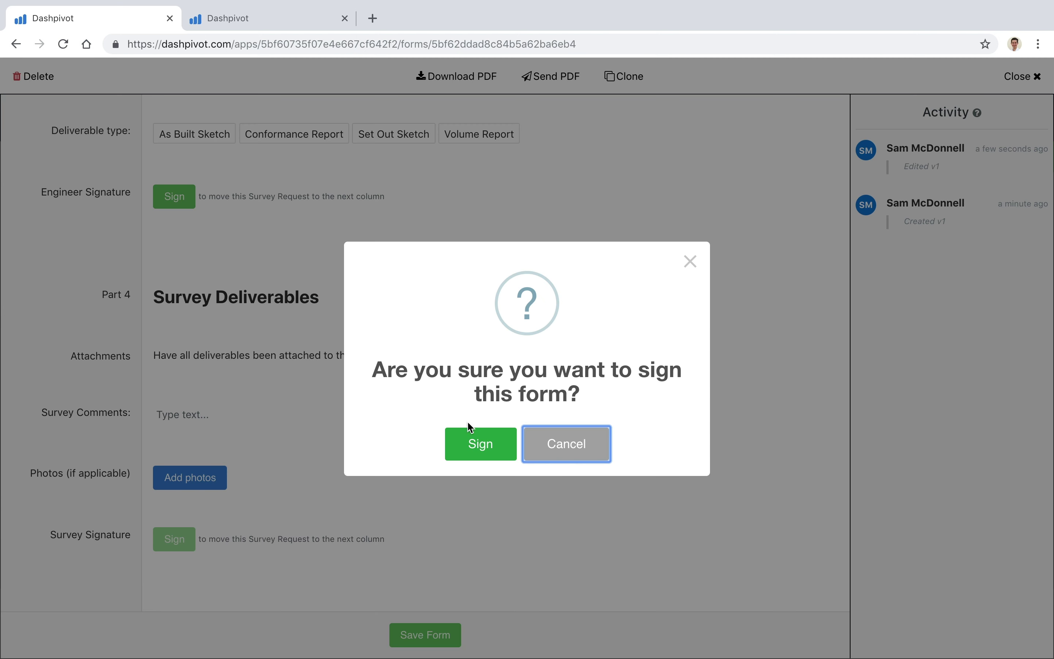
pyautogui.click(470, 436)
pyautogui.scroll(4, 204, 217)
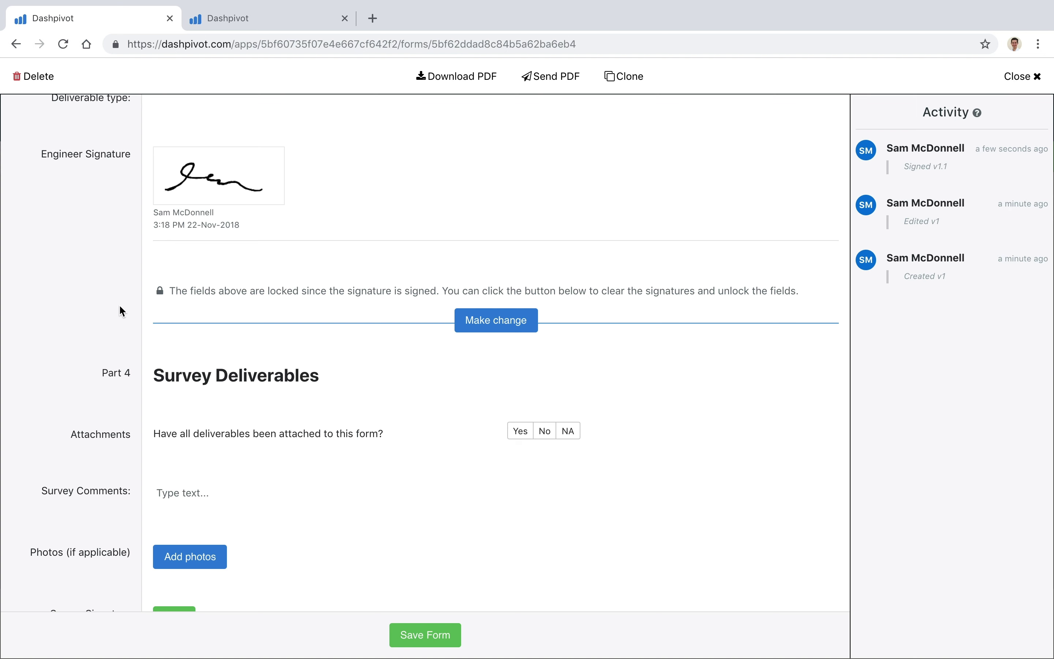
pyautogui.scroll(10, 122, 310)
pyautogui.scroll(-12, 159, 428)
pyautogui.scroll(-2, 100, 406)
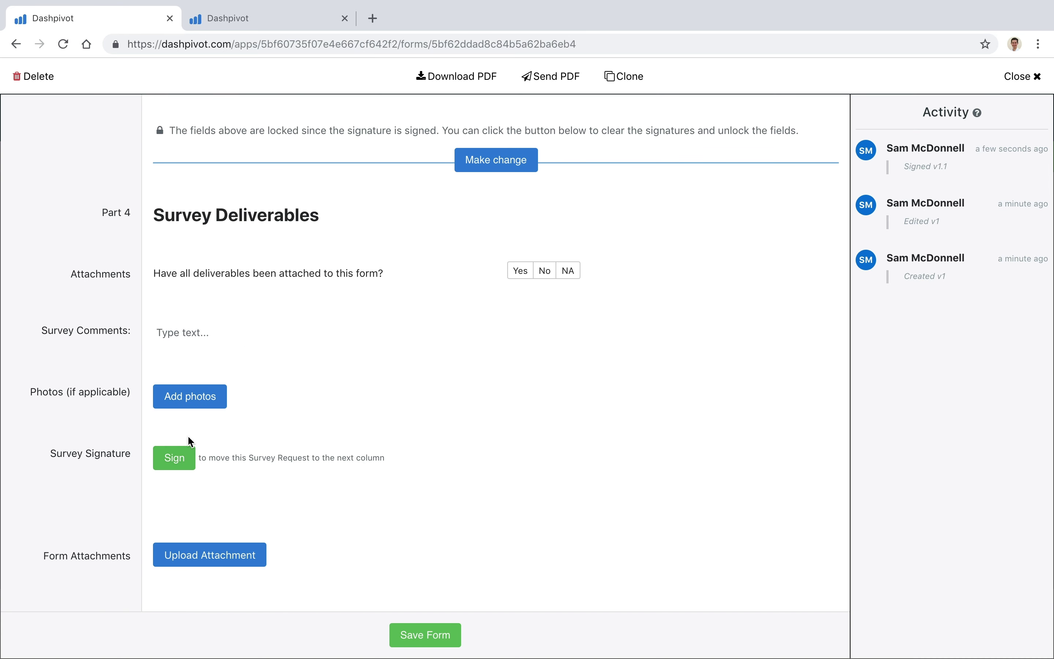
pyautogui.scroll(1, 451, 480)
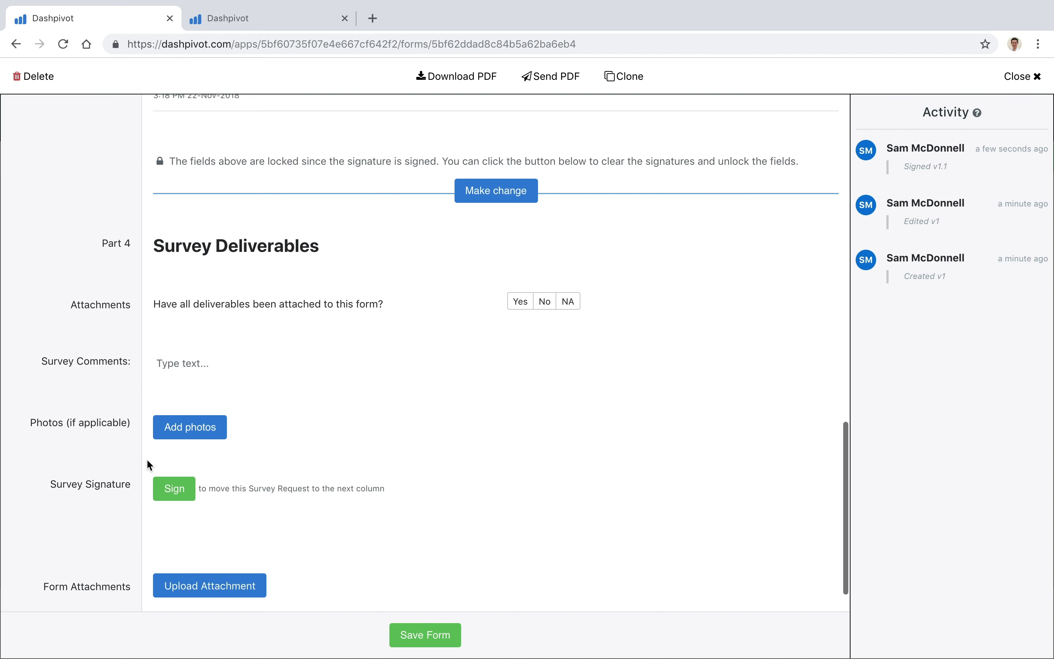
pyautogui.click(414, 636)
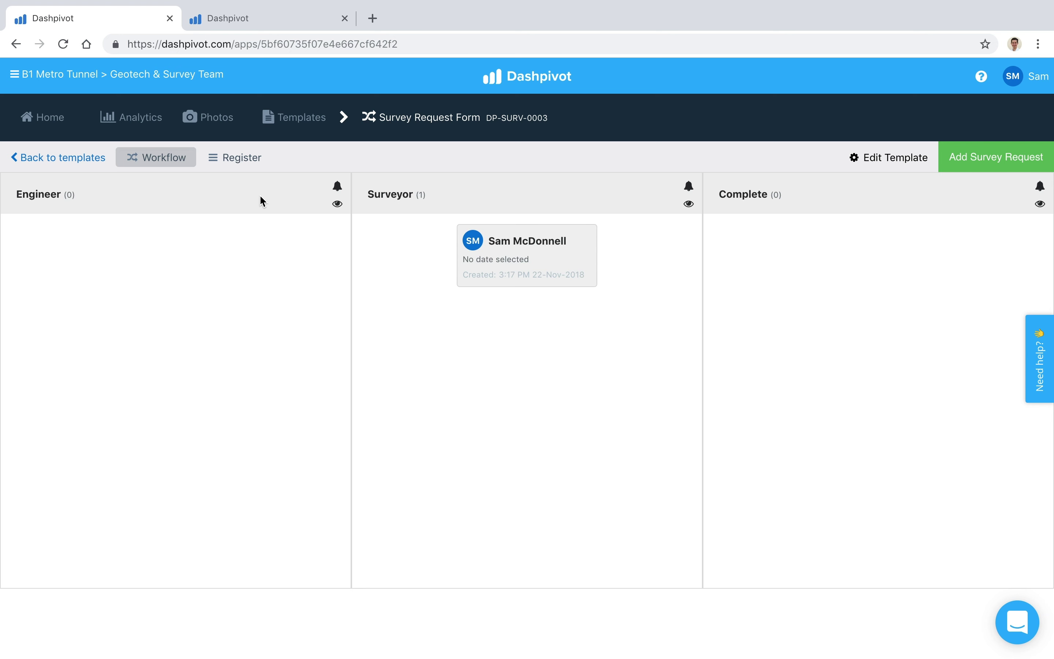
# - Add the first listed team member as the Surveyor column's email-notification recipient
pyautogui.click(689, 208)
pyautogui.click(658, 272)
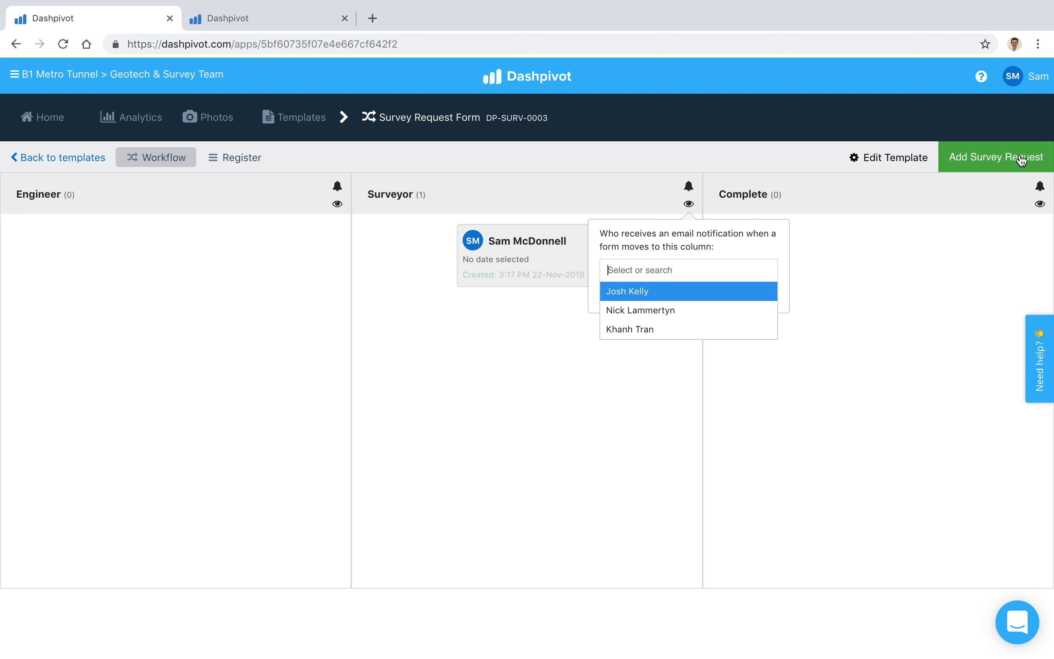
pyautogui.press('Down')
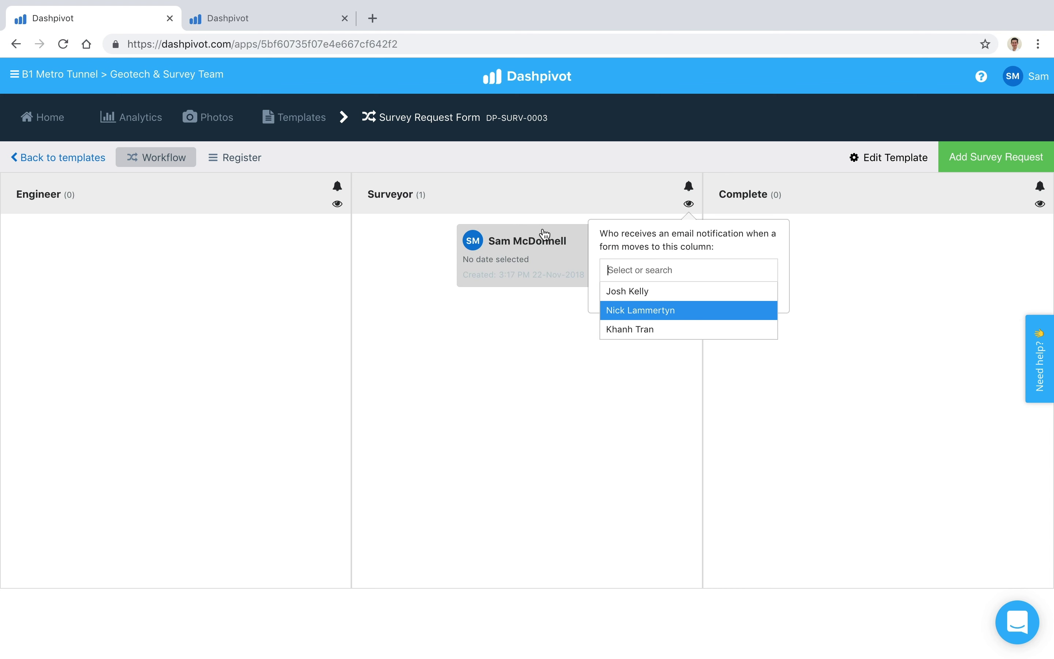
pyautogui.click(630, 300)
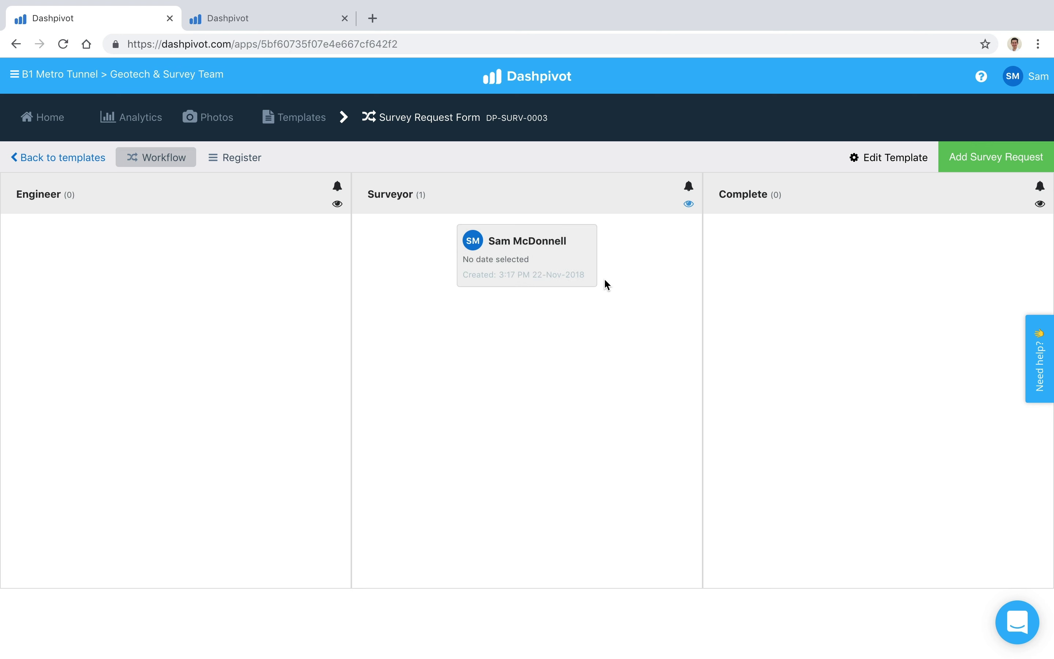
pyautogui.click(689, 204)
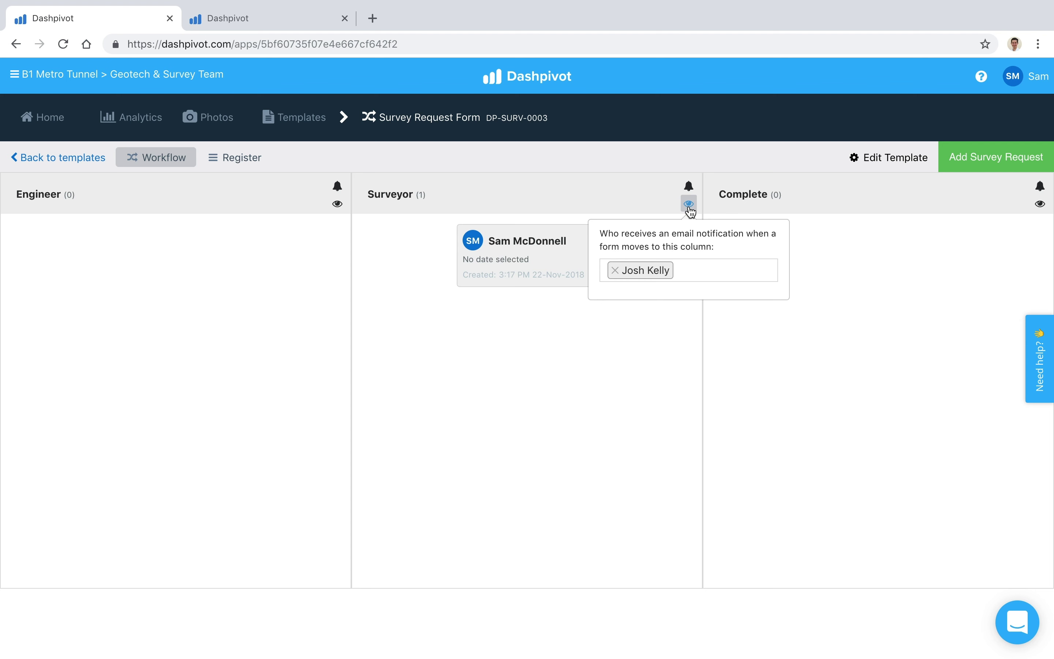
pyautogui.click(629, 211)
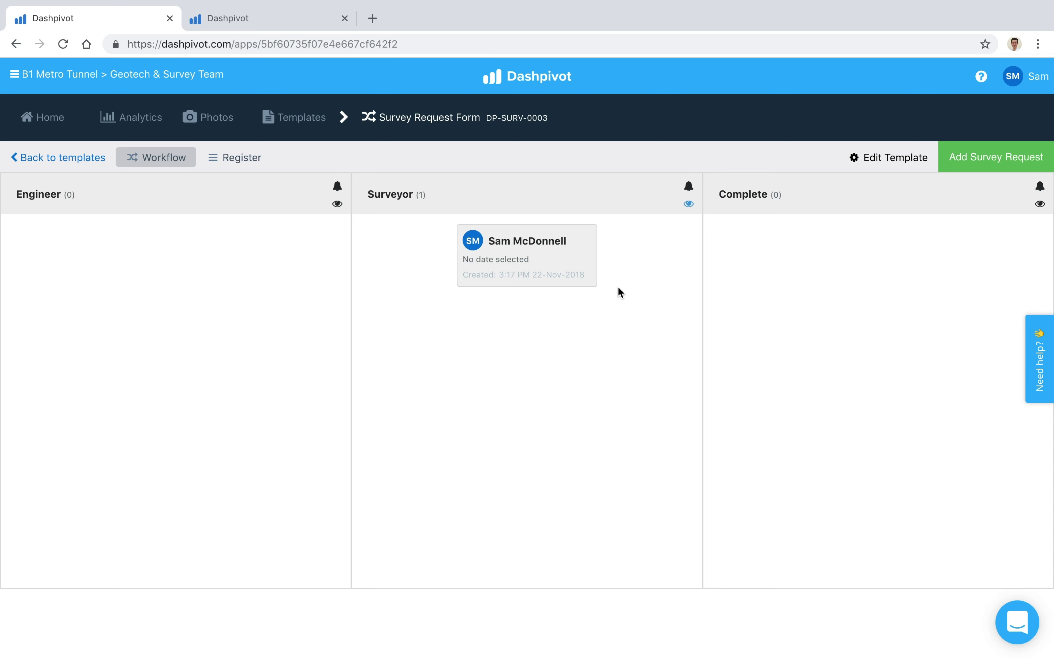
pyautogui.click(562, 275)
pyautogui.scroll(-3, 149, 391)
pyautogui.scroll(3, 147, 385)
pyautogui.scroll(-10, 118, 387)
pyautogui.scroll(-5, 118, 387)
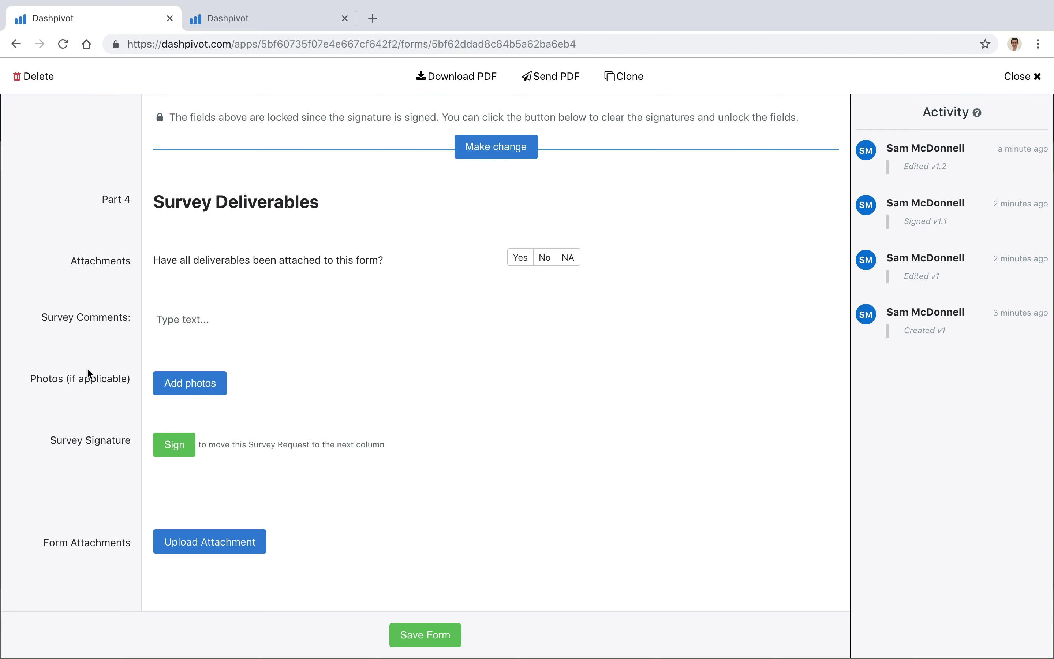
pyautogui.click(1028, 77)
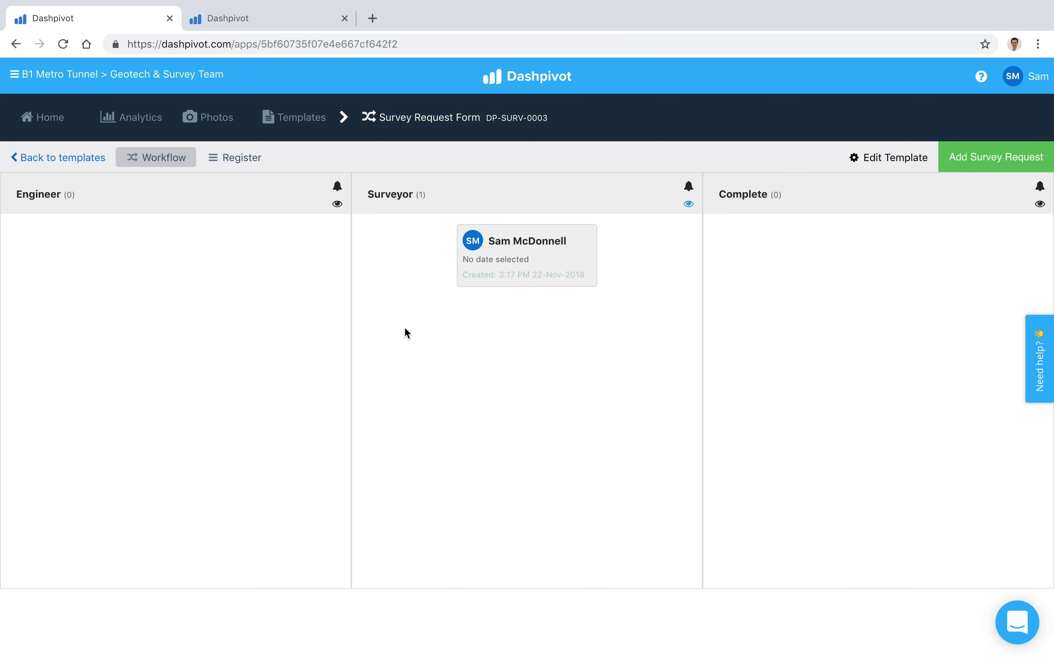
# - Show Camden Rd Upgrade's survey requests in Register view and scroll across all columns
pyautogui.click(255, 20)
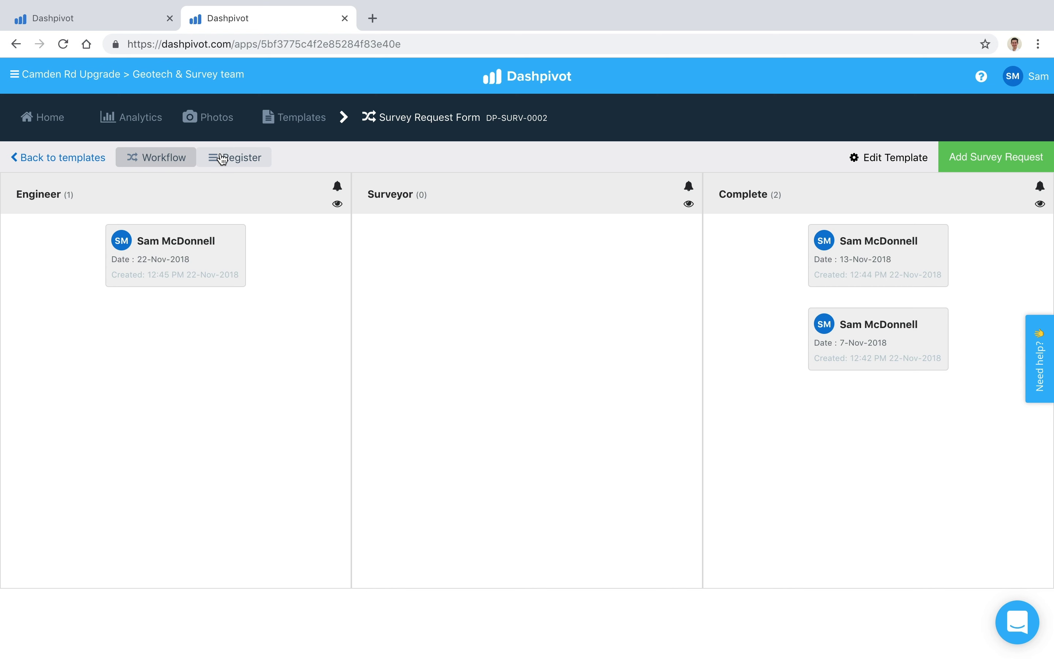
pyautogui.click(231, 160)
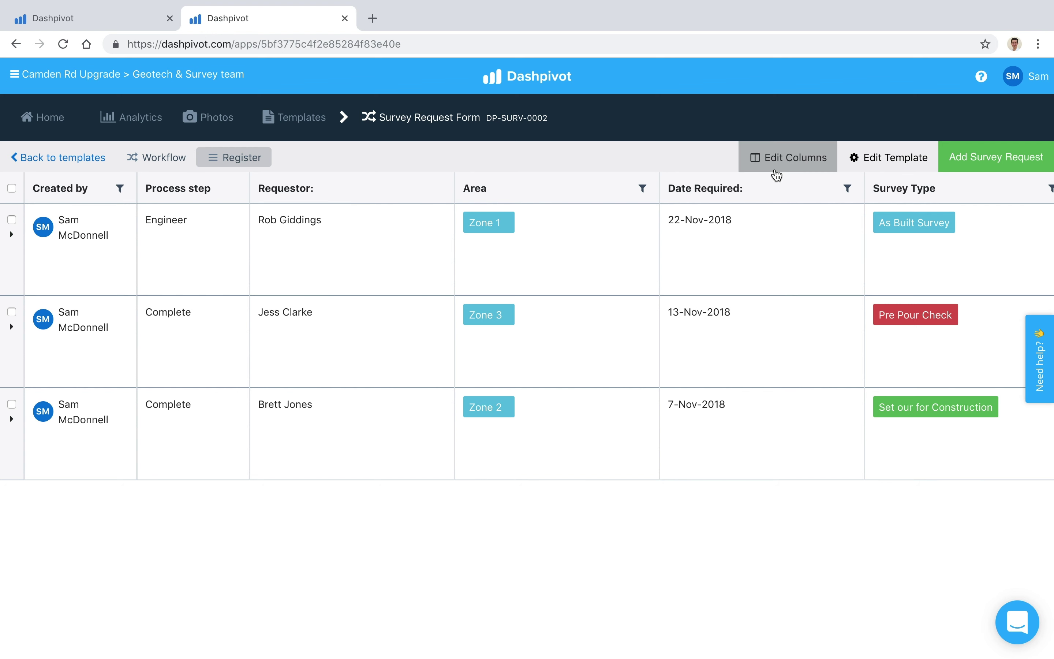
pyautogui.hscroll(10, 617, 261)
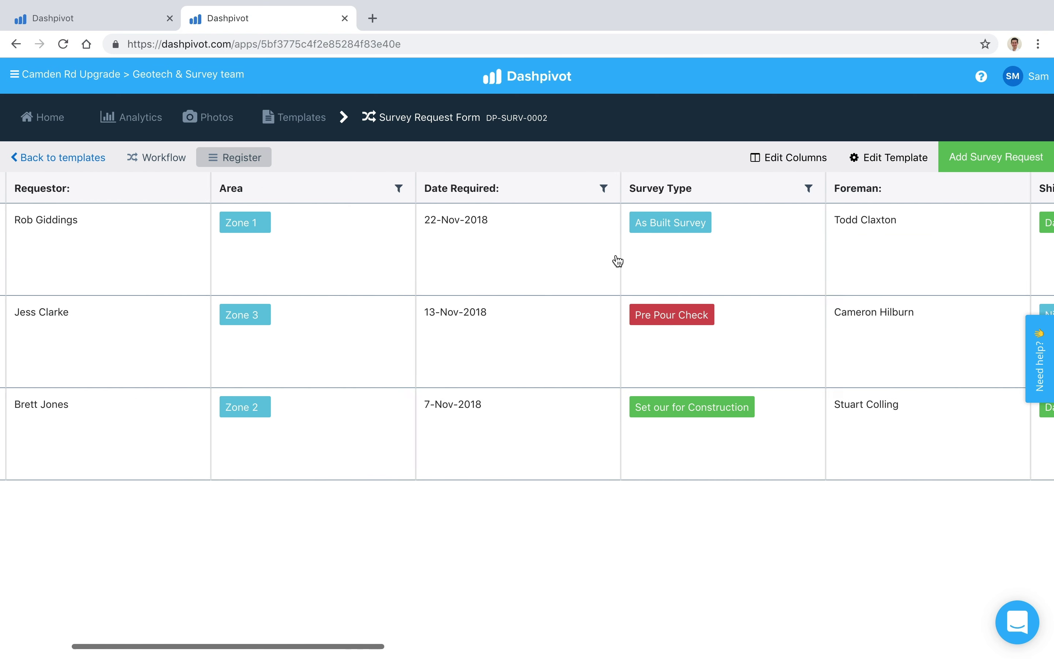
pyautogui.hscroll(3, 618, 260)
pyautogui.hscroll(-12, 566, 329)
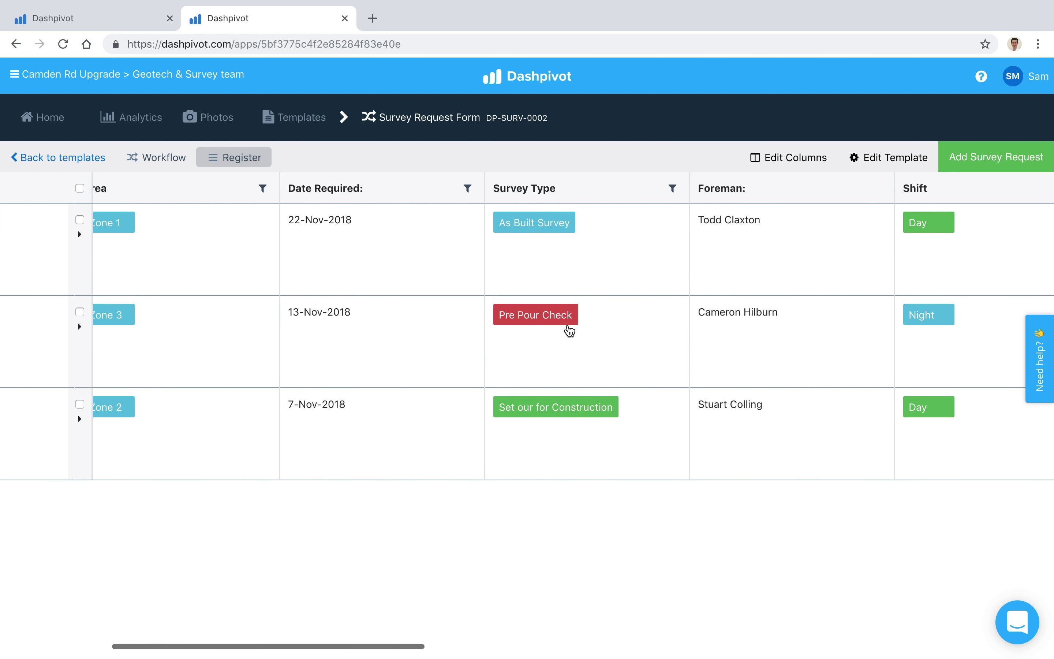
pyautogui.hscroll(-3, 567, 329)
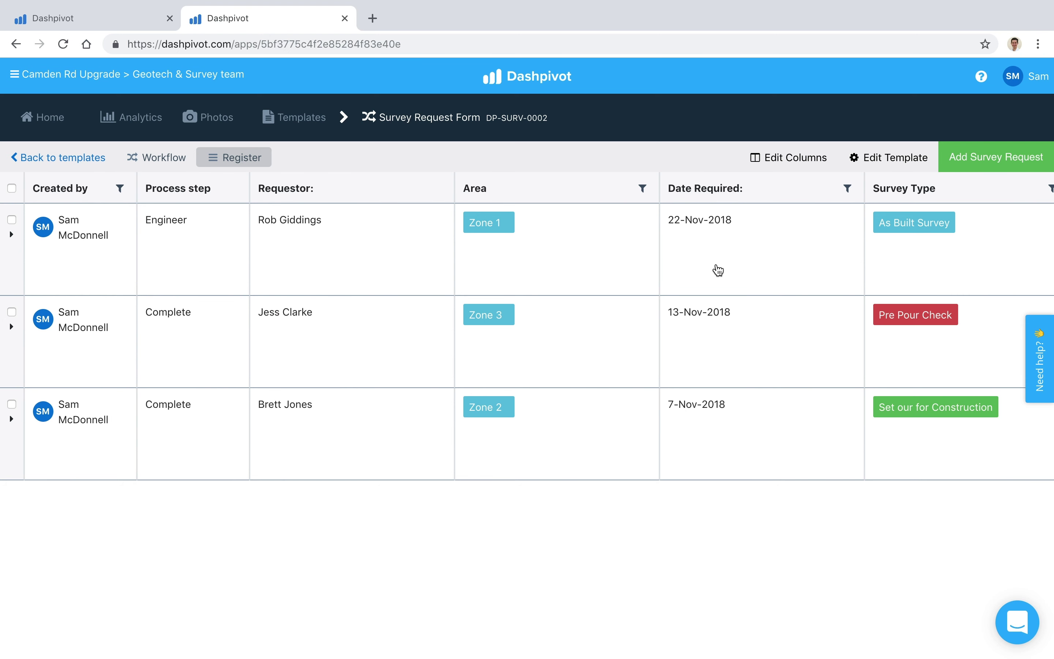
pyautogui.hscroll(5, 847, 252)
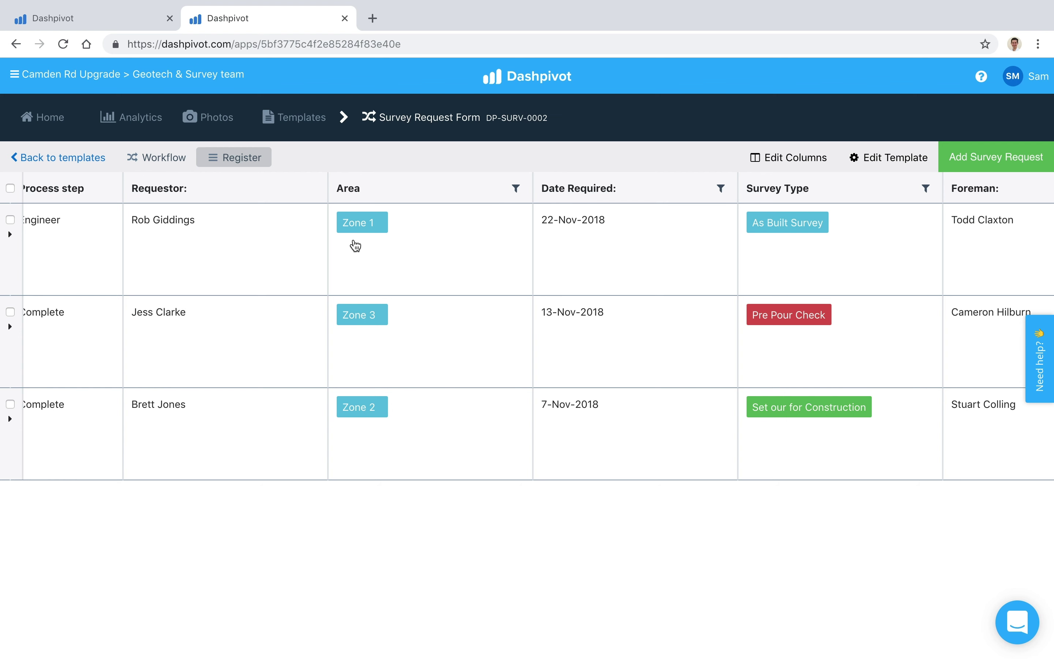
# - Inspect the Area and Survey Type filter options without applying either filter
pyautogui.click(515, 188)
pyautogui.click(512, 235)
pyautogui.click(476, 195)
pyautogui.click(925, 188)
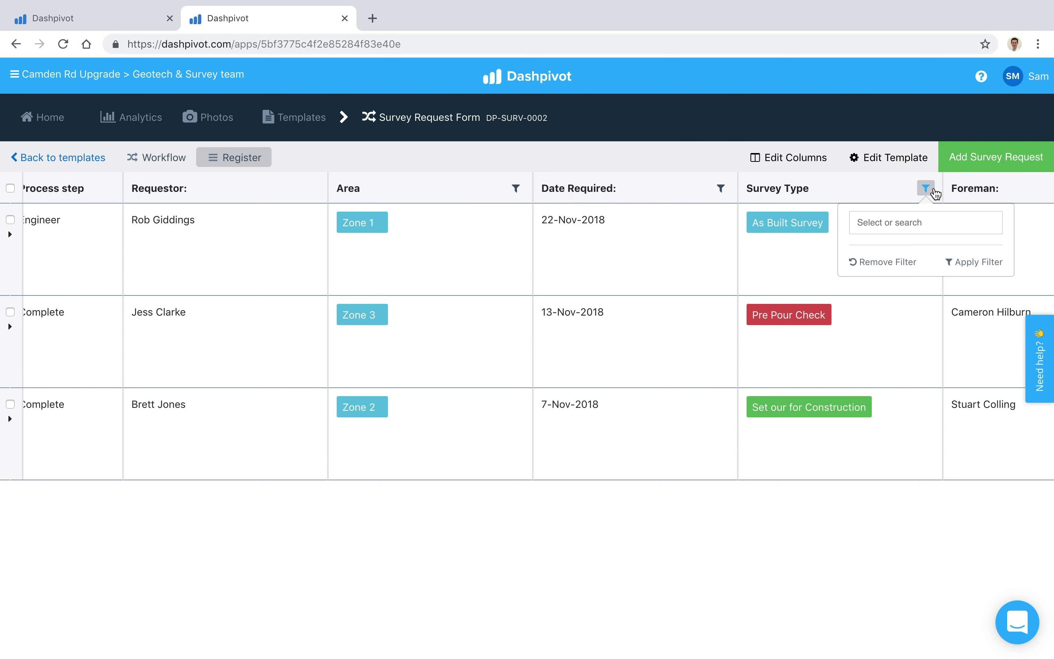
pyautogui.click(909, 223)
pyautogui.click(847, 191)
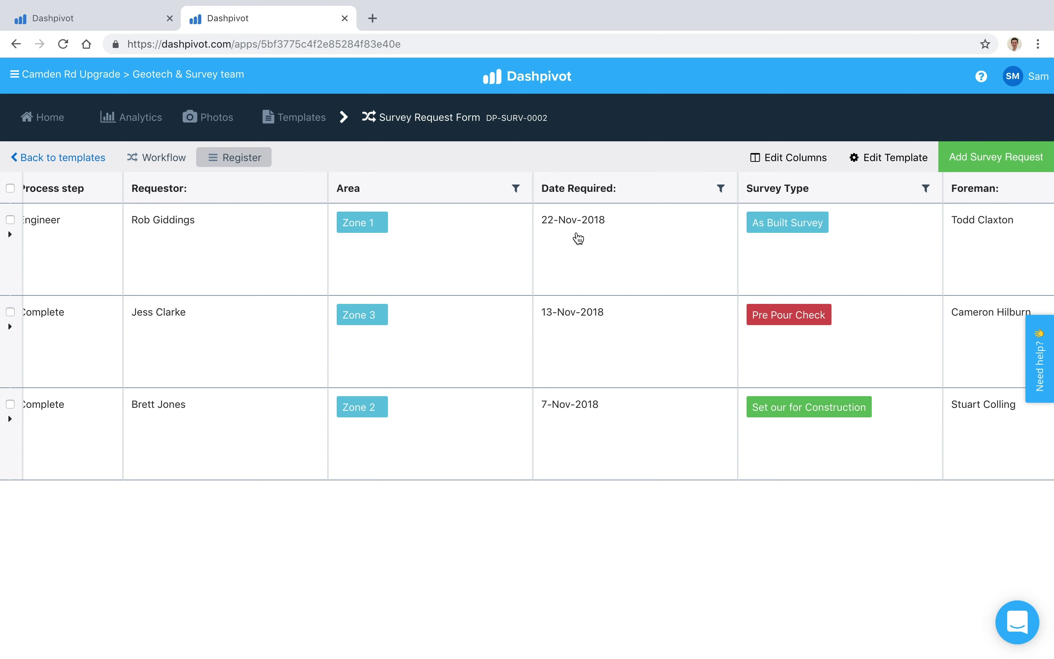
# - Tick the first two requests to reveal Export CSV/PDF, then clear the selection
pyautogui.hscroll(-3, 552, 238)
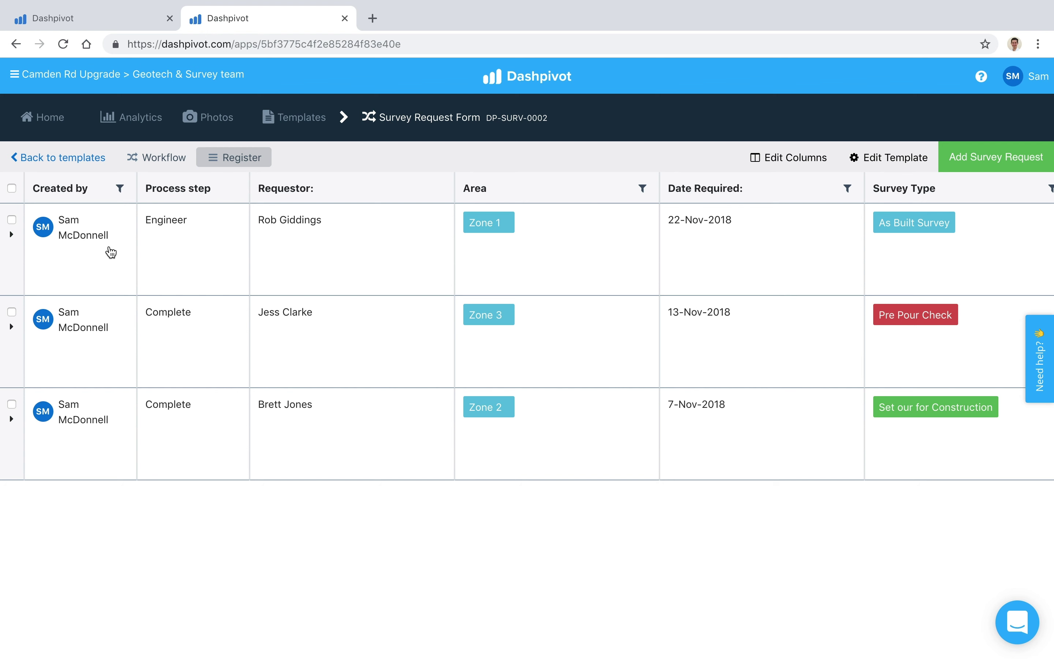
pyautogui.click(12, 220)
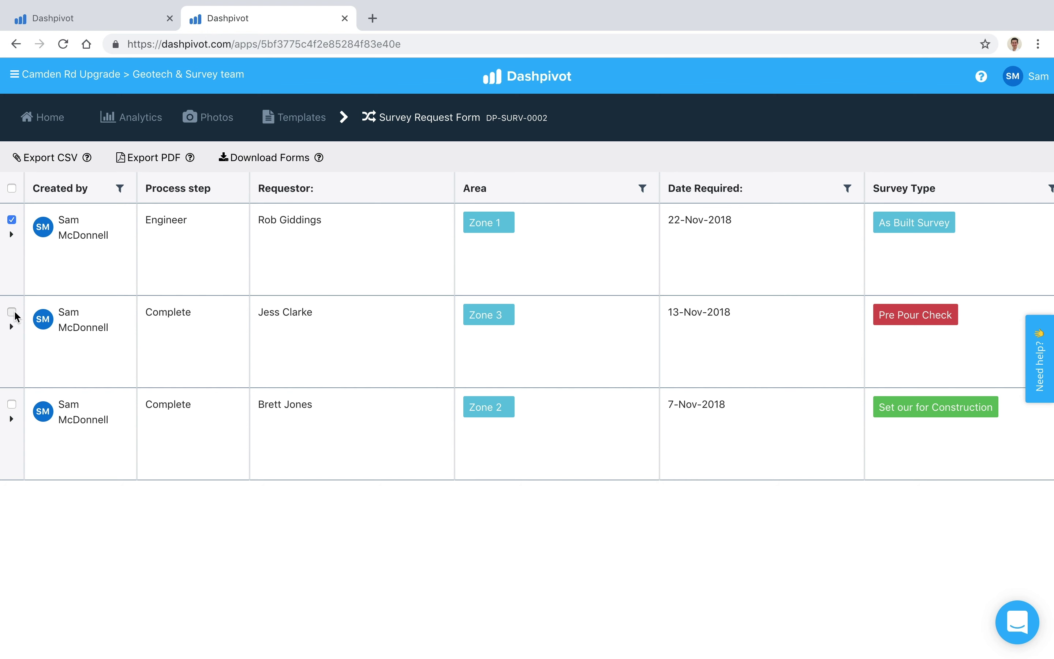
pyautogui.click(12, 312)
pyautogui.click(14, 190)
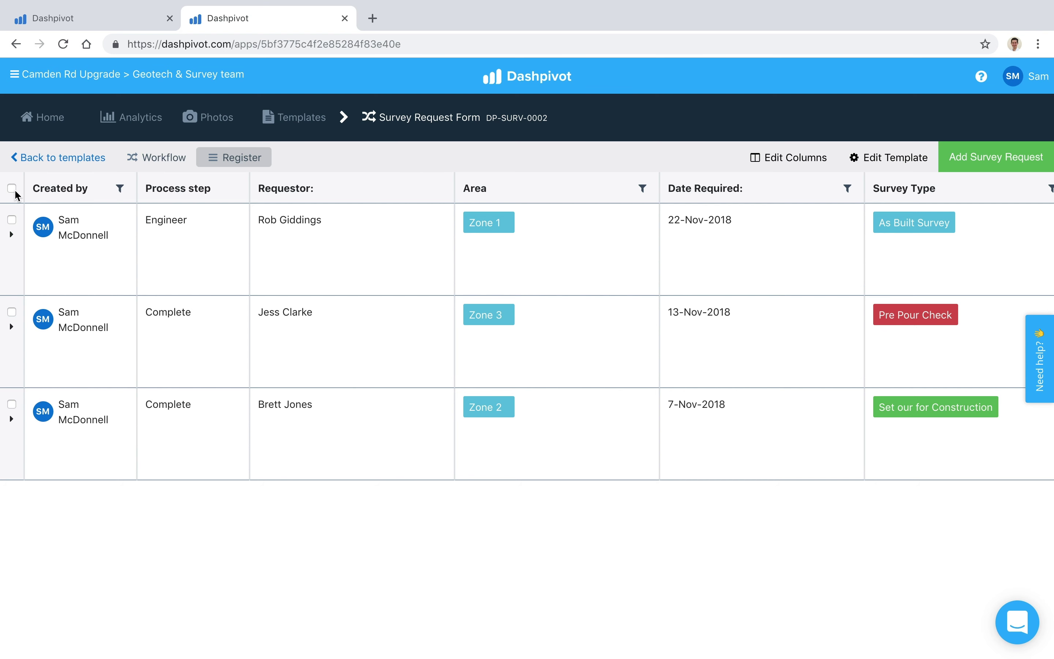
# - Open the Zone 1 request, cancel its Send PDF email, and close the form
pyautogui.click(132, 255)
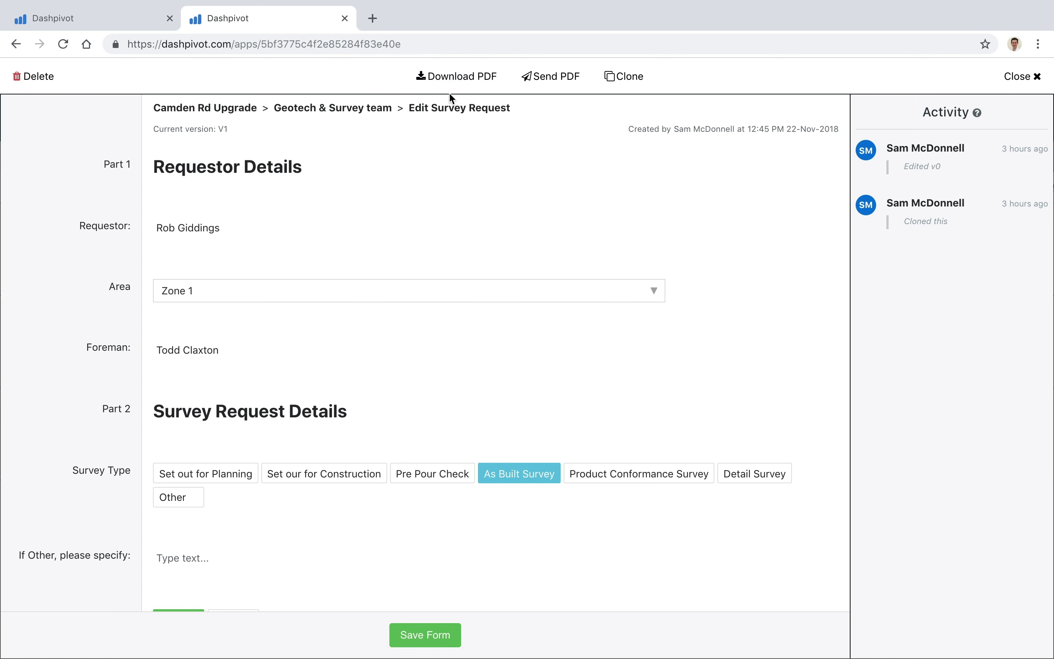
pyautogui.click(535, 78)
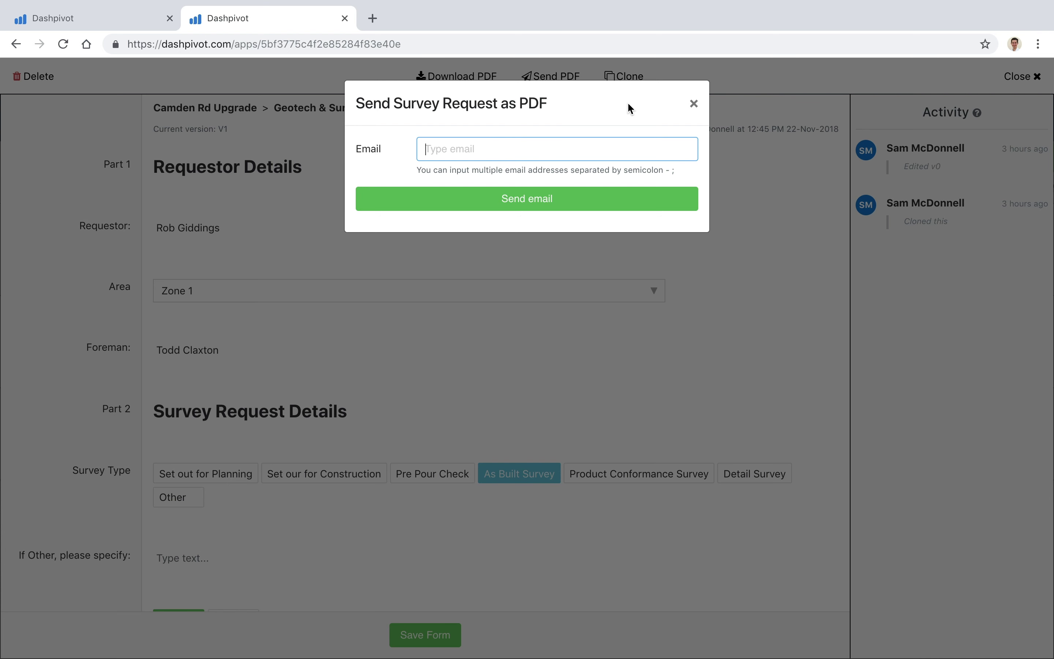
pyautogui.click(693, 106)
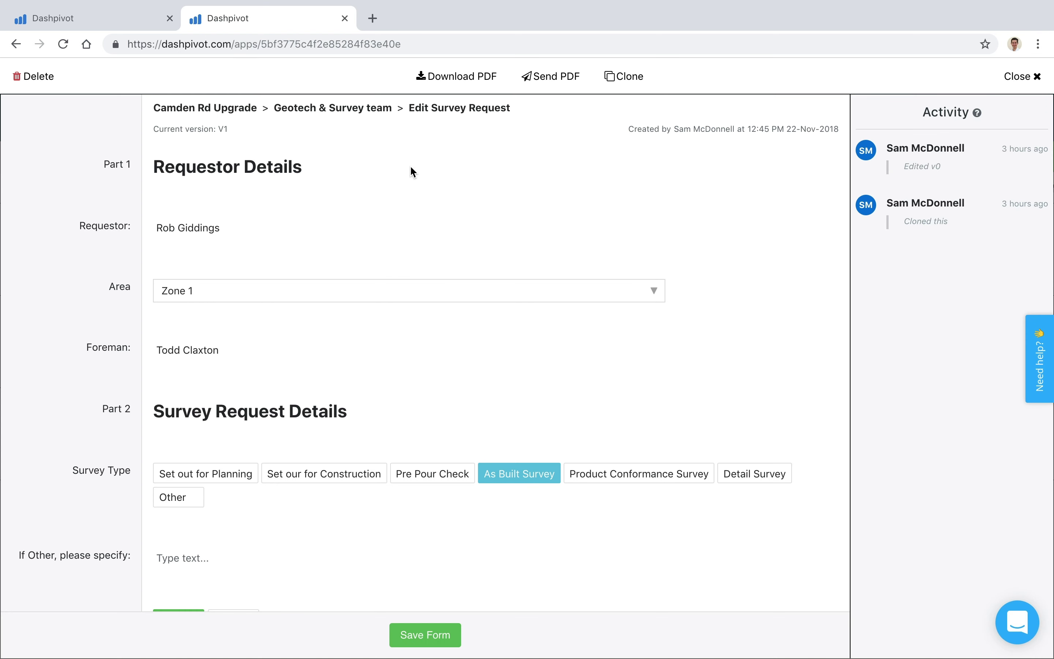
pyautogui.click(1027, 76)
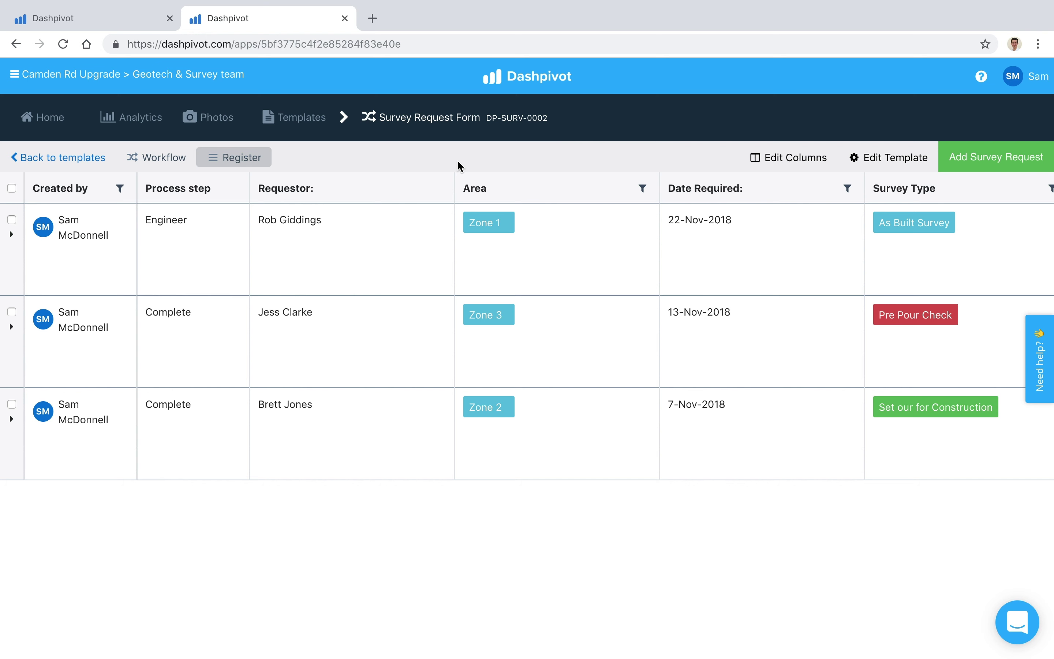
# - Go to the B1 Metro Tunnel project's Templates page and begin adding a new template
pyautogui.click(156, 157)
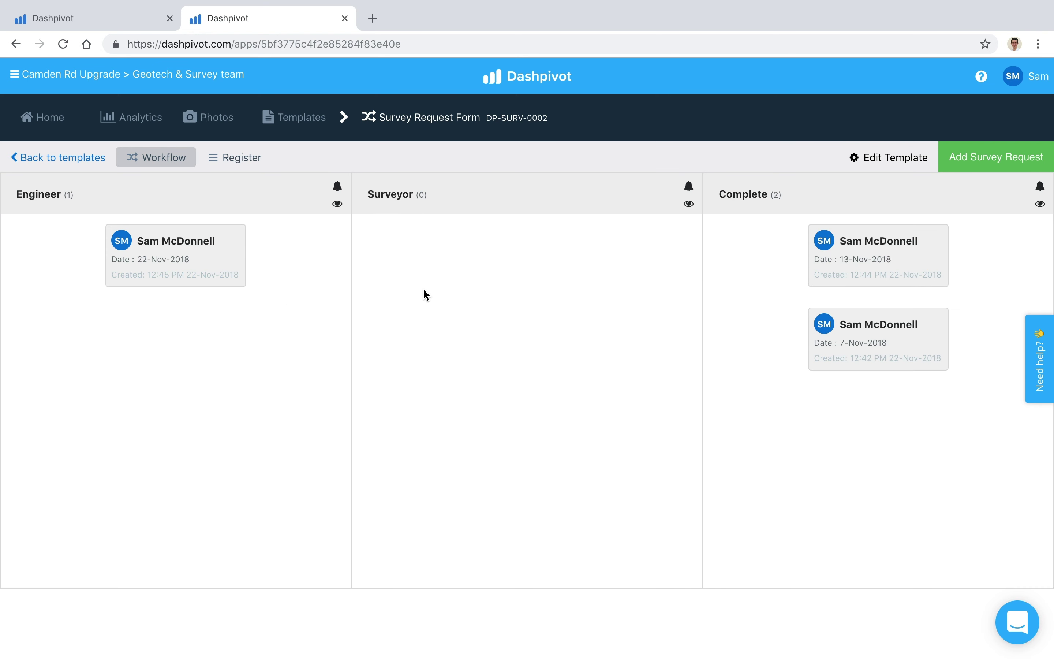
pyautogui.click(101, 18)
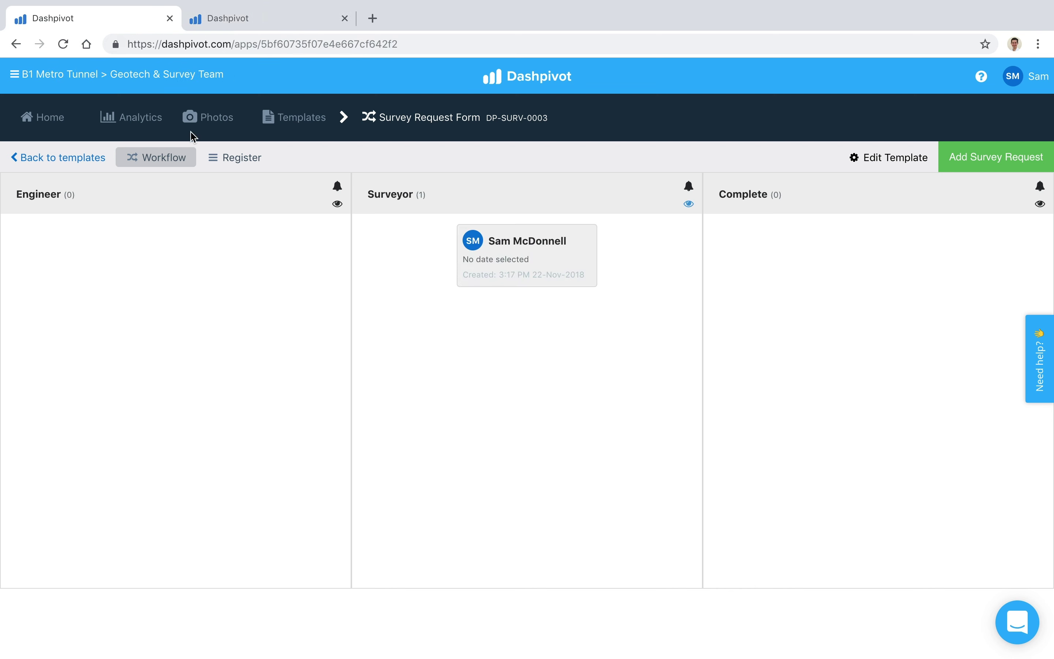
pyautogui.click(300, 128)
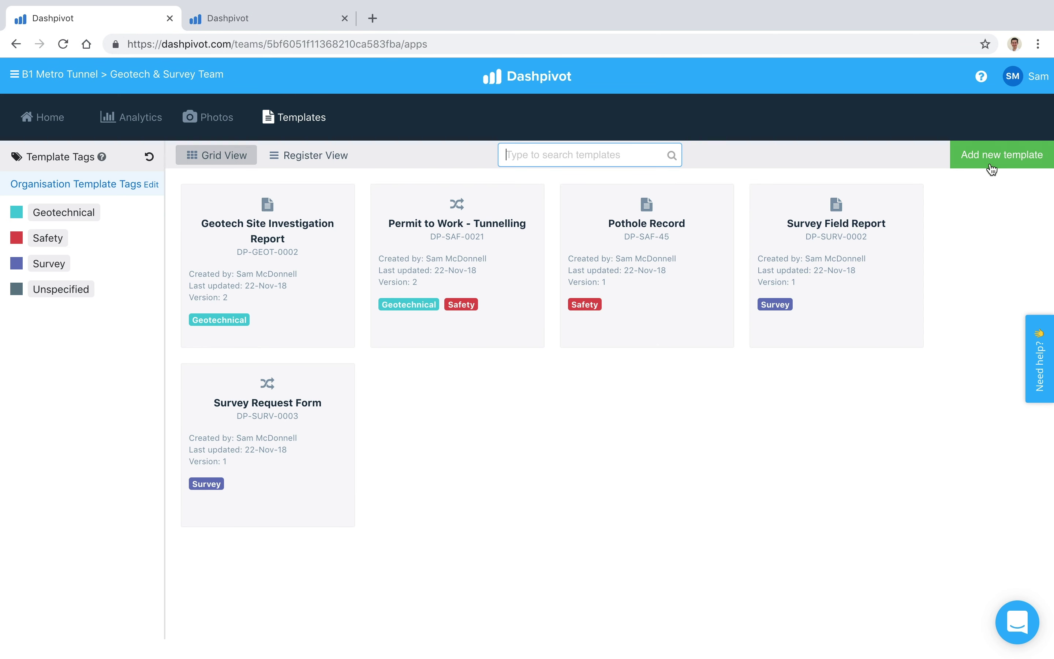
pyautogui.click(1003, 155)
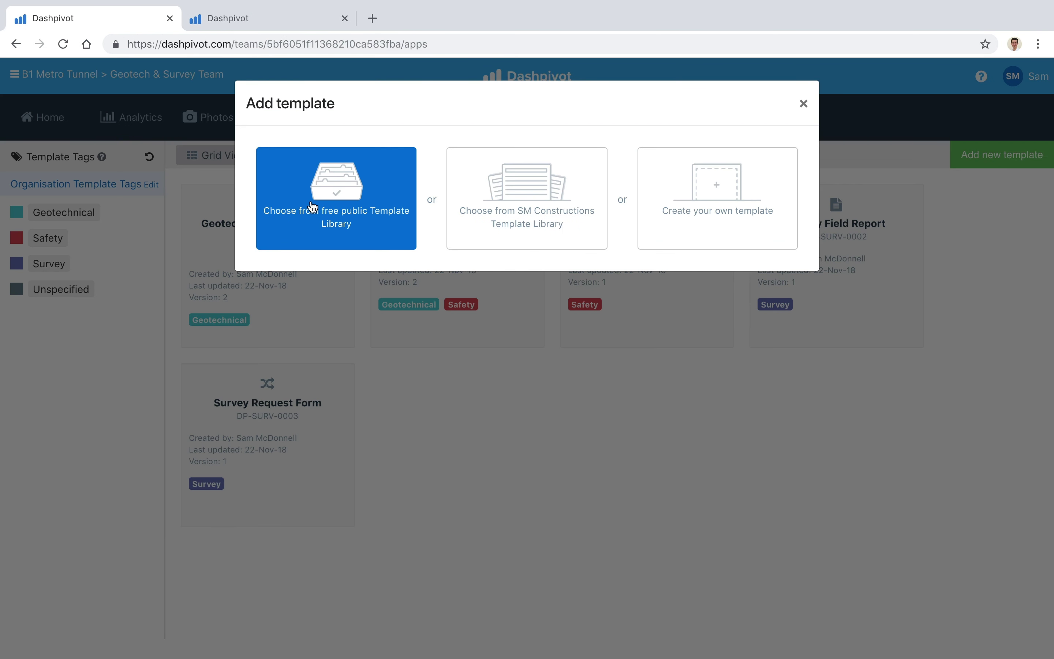